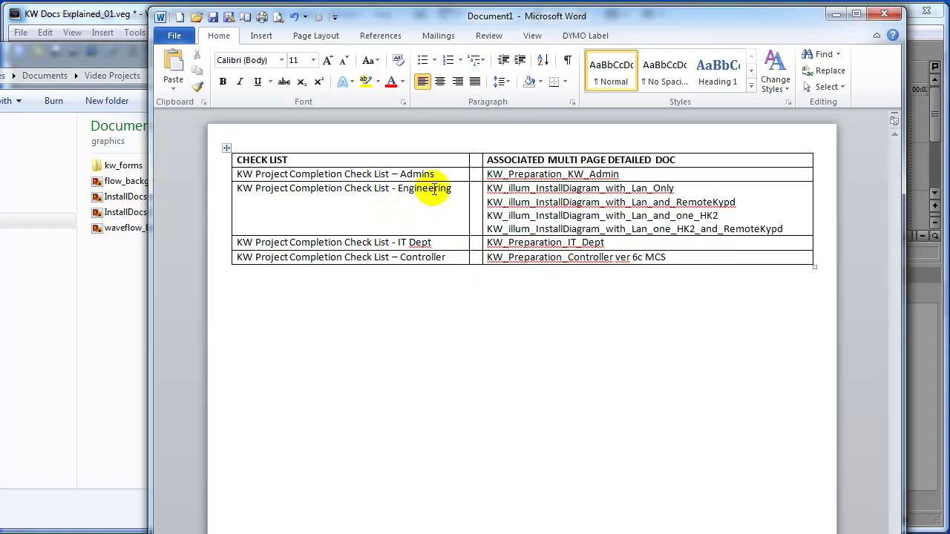
# - Print the check list table from Word to the Snagit 10 printer
pyautogui.click(172, 40)
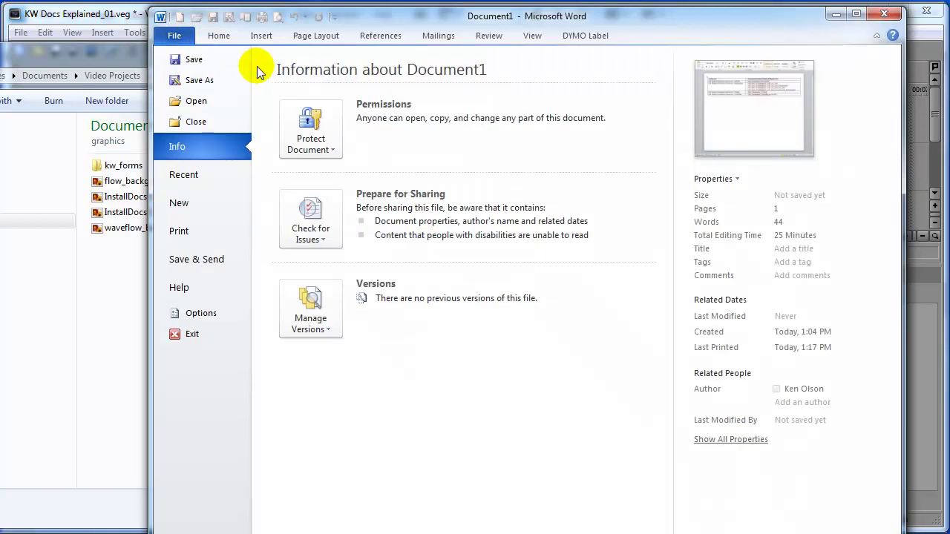
pyautogui.click(212, 235)
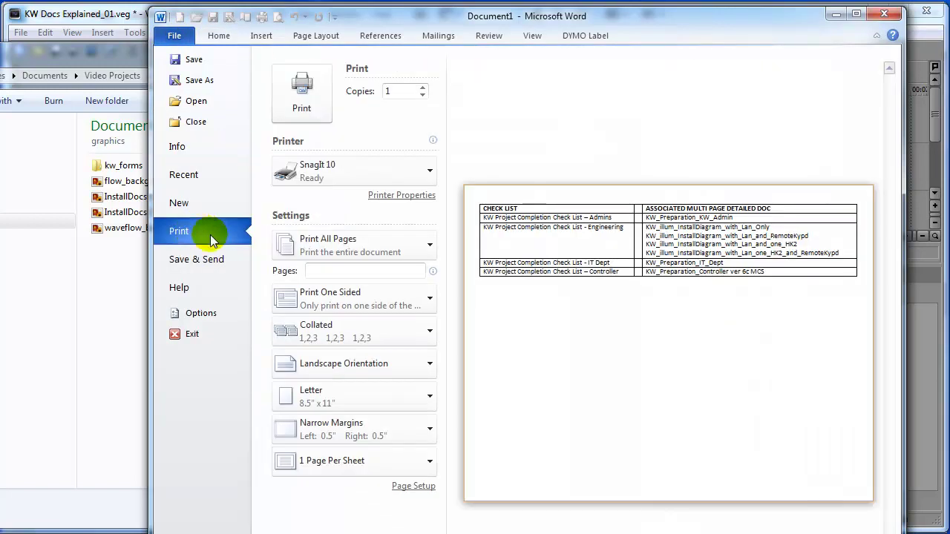
pyautogui.click(328, 166)
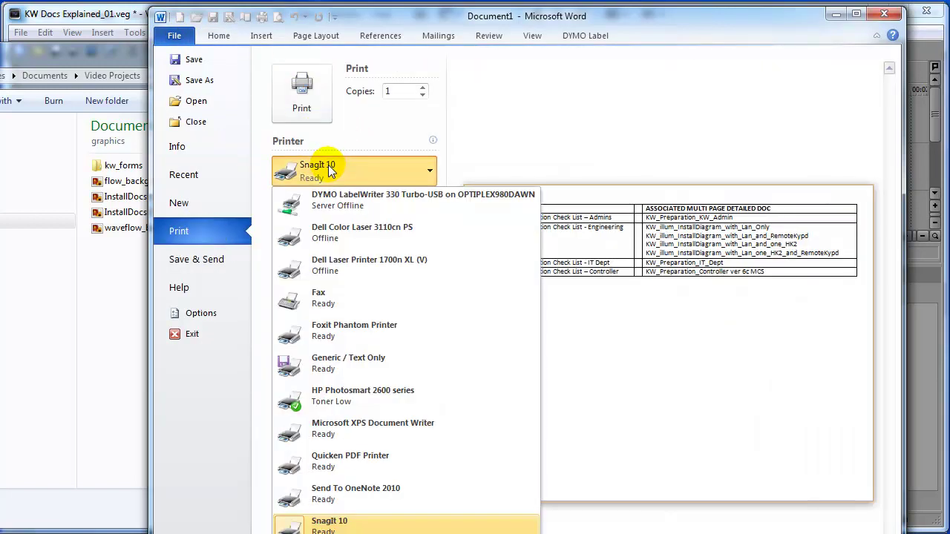
pyautogui.click(330, 527)
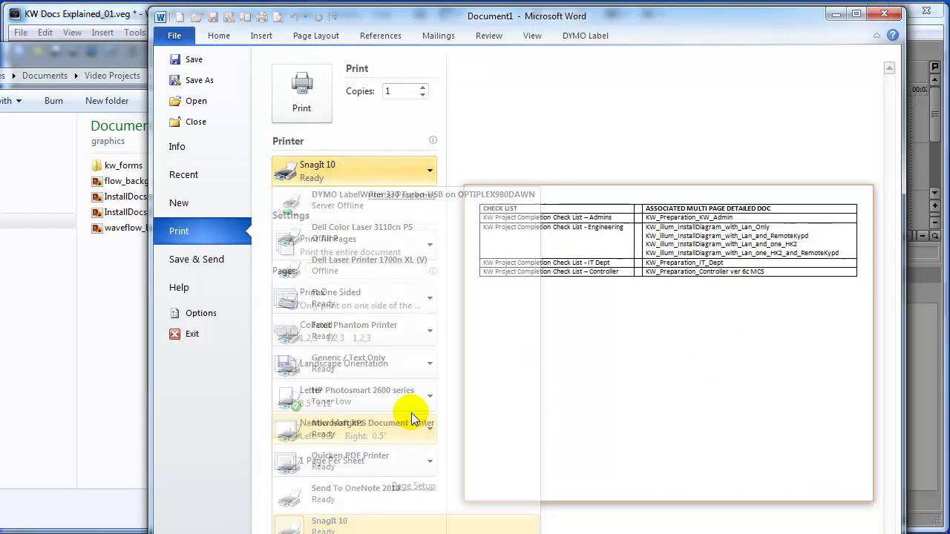
pyautogui.click(307, 97)
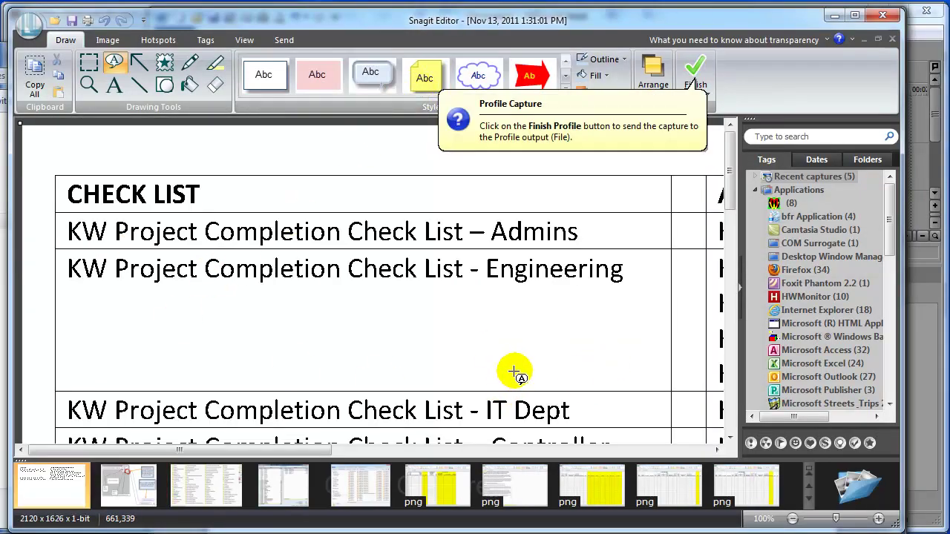
# - Save the capture over InstallDocsChart.png in graphics, confirm the replacement, and close Snagit Editor
pyautogui.click(31, 27)
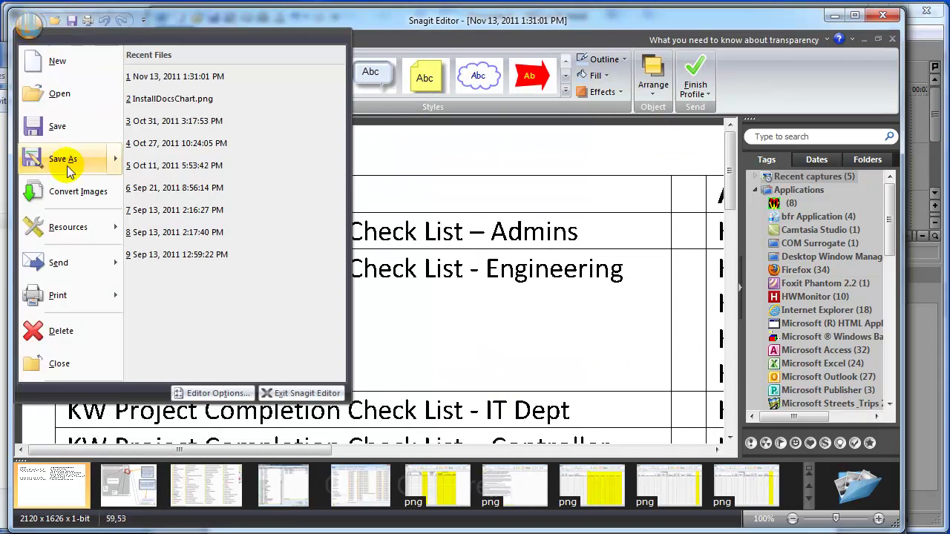
pyautogui.click(63, 132)
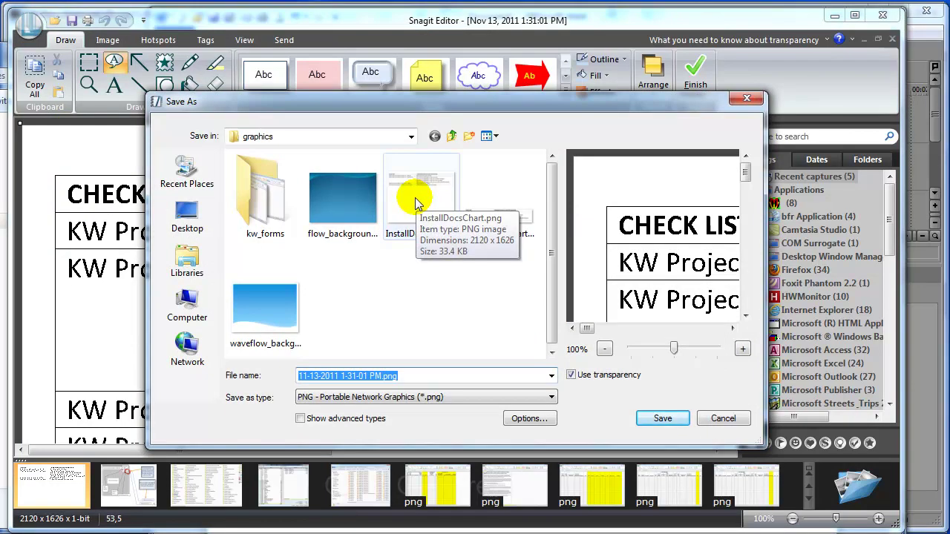
pyautogui.click(415, 201)
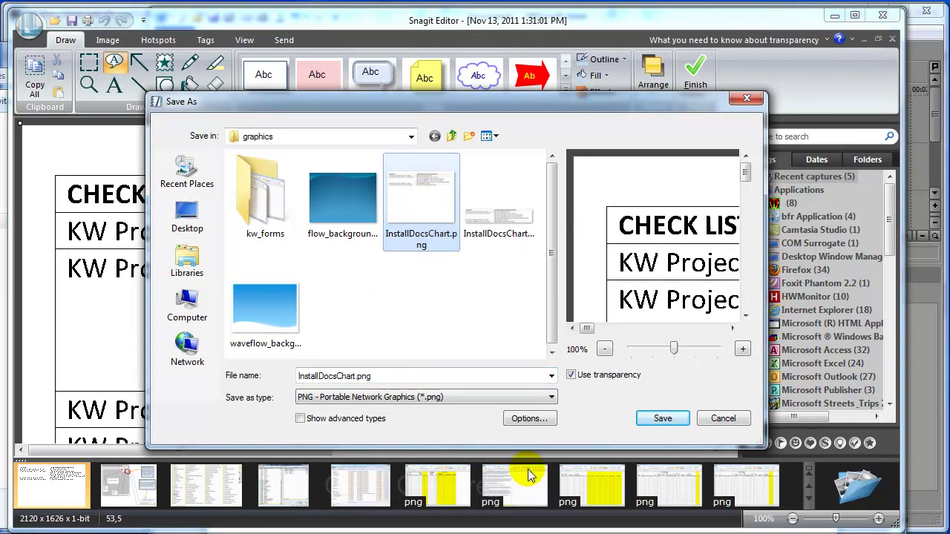
pyautogui.click(660, 420)
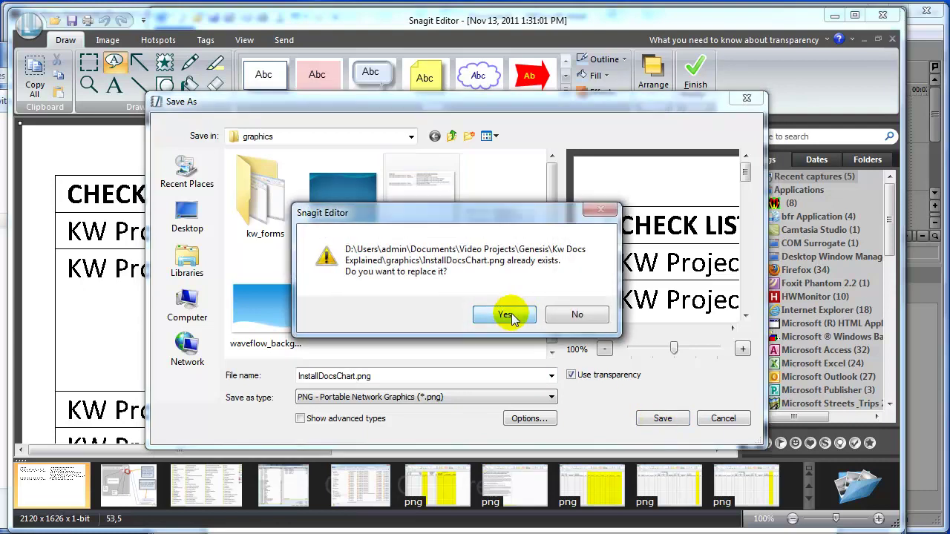
pyautogui.click(538, 312)
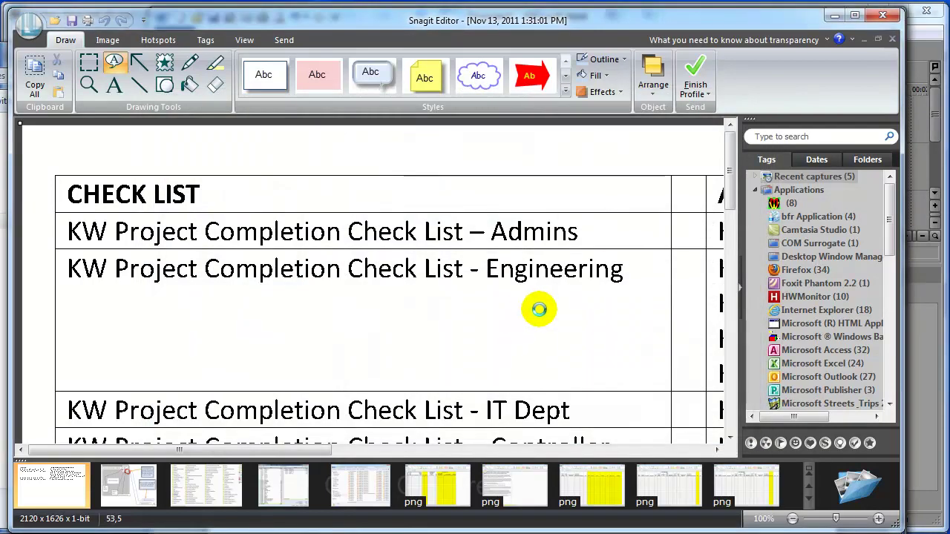
pyautogui.click(884, 16)
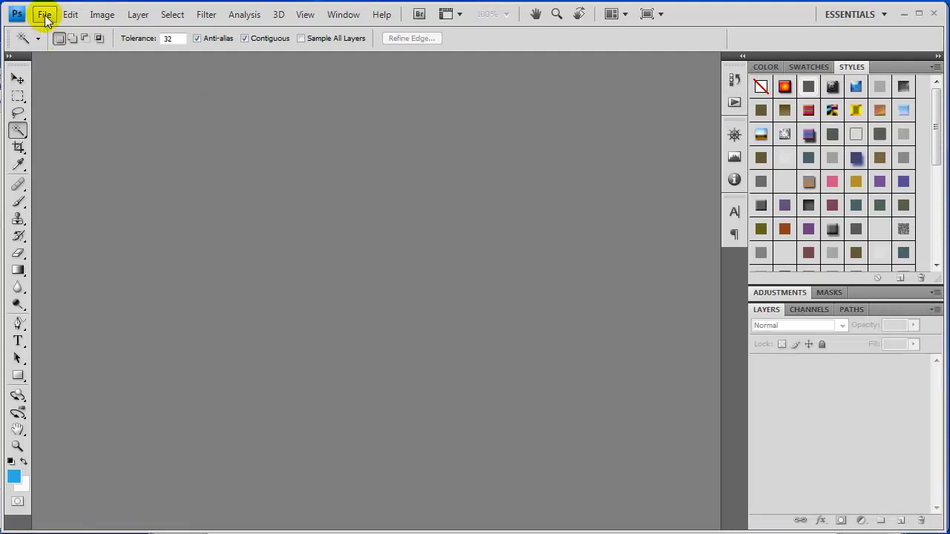
# - Open InstallDocsChart.png from the graphics folder in Photoshop
pyautogui.click(45, 14)
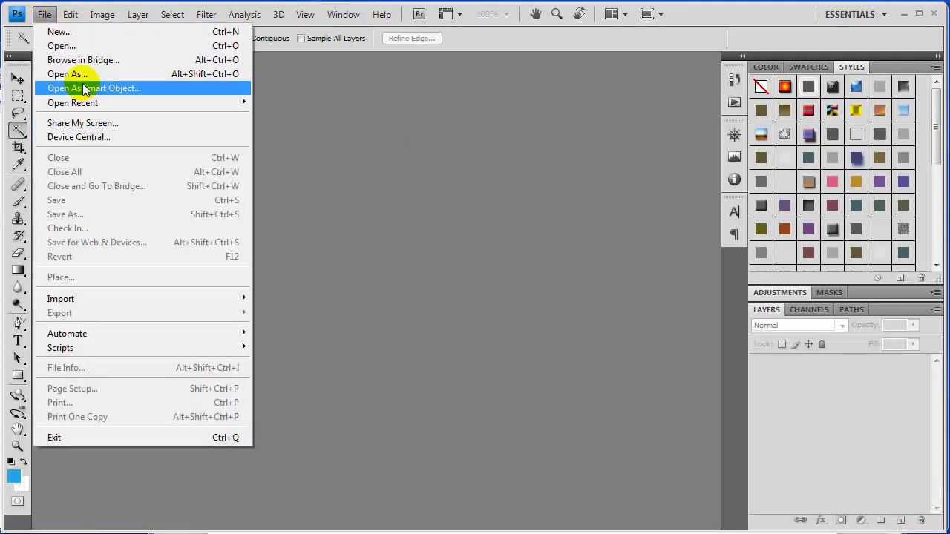
pyautogui.click(64, 45)
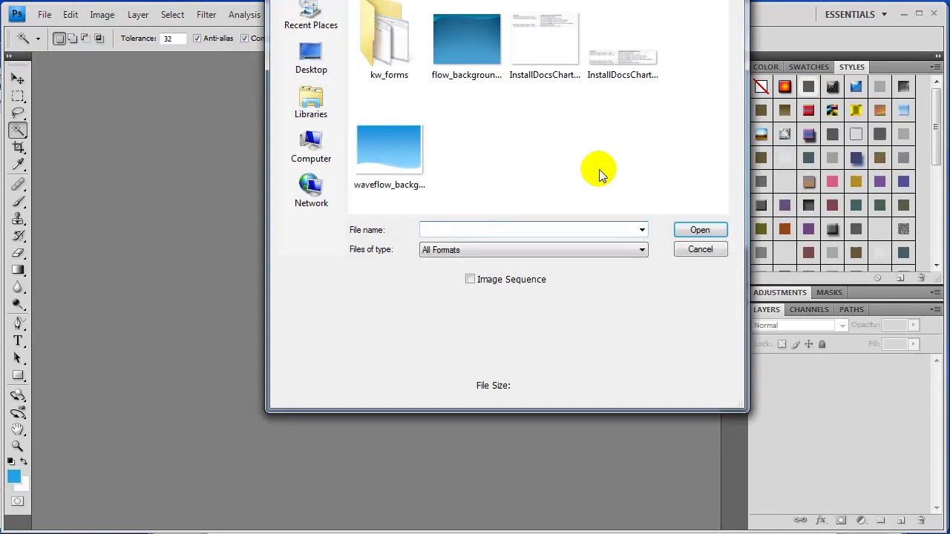
pyautogui.click(552, 55)
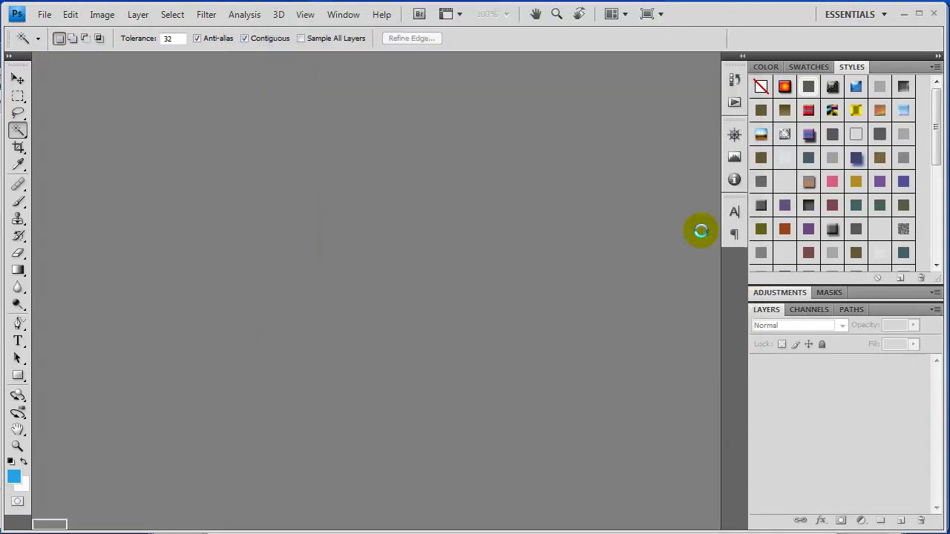
pyautogui.click(699, 230)
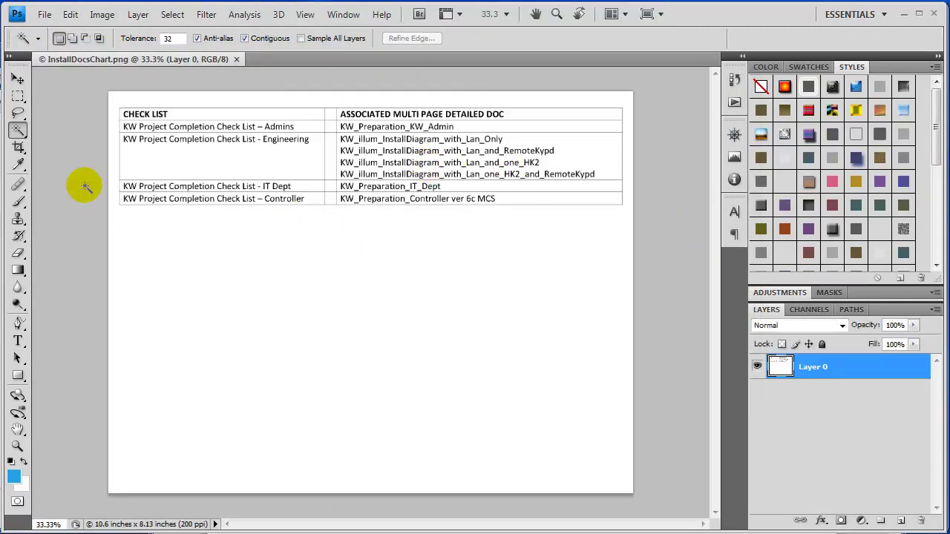
# - Select the white background with the Magic Wand, delete it, and deselect
pyautogui.click(18, 133)
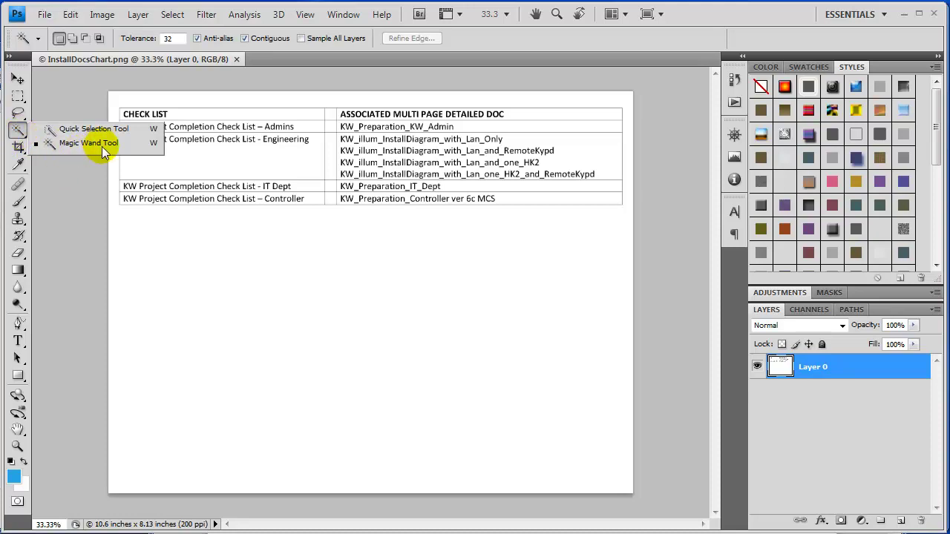
pyautogui.click(186, 245)
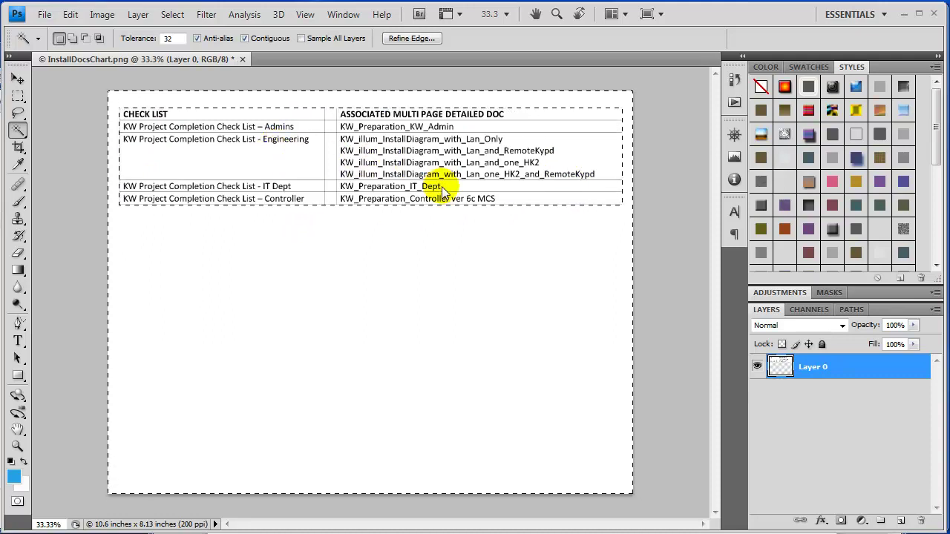
pyautogui.press('Delete')
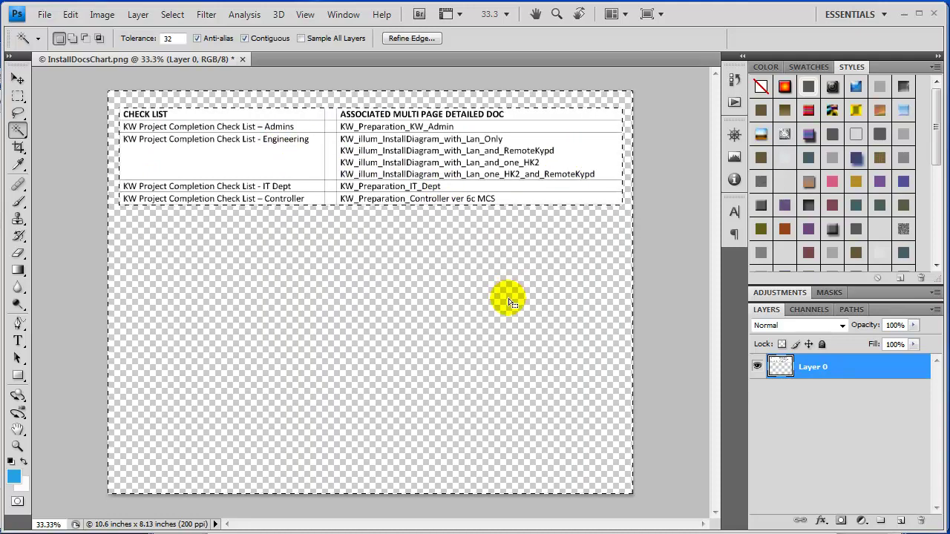
pyautogui.press('Return')
pyautogui.hotkey('ctrl', 'd')
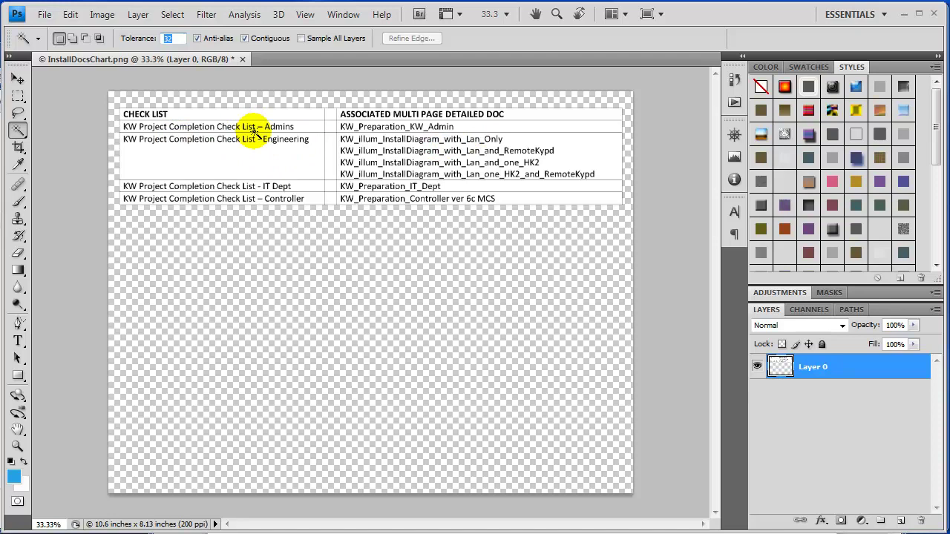
# - Free-transform the table about 176 px down toward the canvas middle and apply it
pyautogui.click(16, 80)
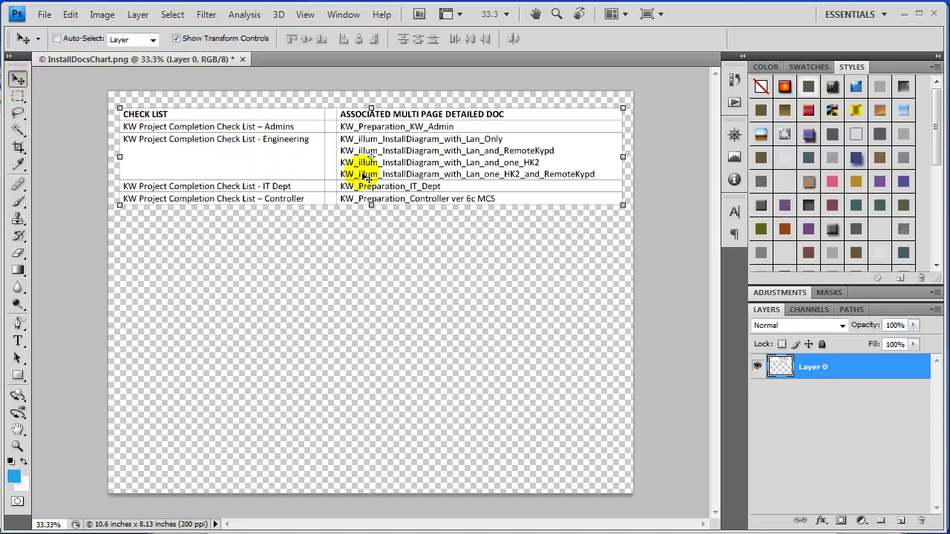
pyautogui.moveTo(372, 157); pyautogui.dragTo(354, 287)
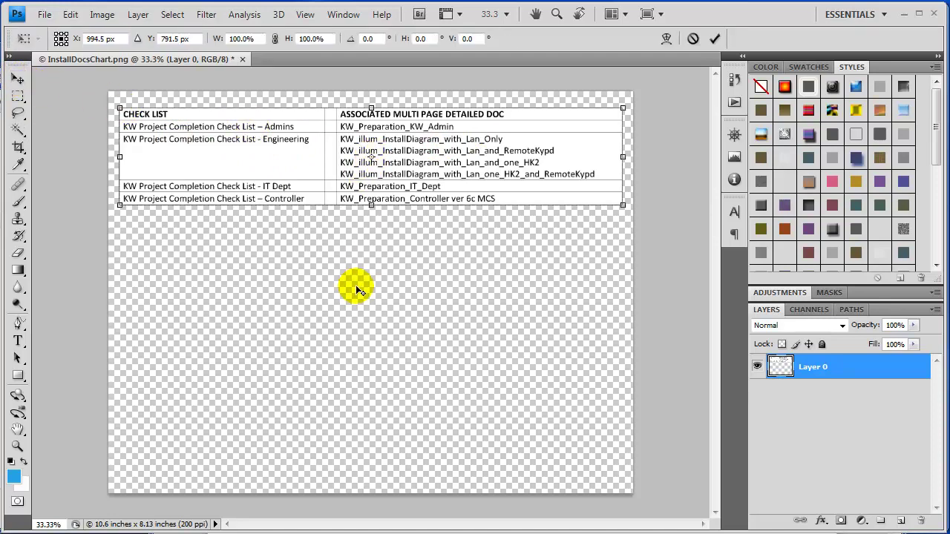
pyautogui.moveTo(360, 158); pyautogui.dragTo(358, 281)
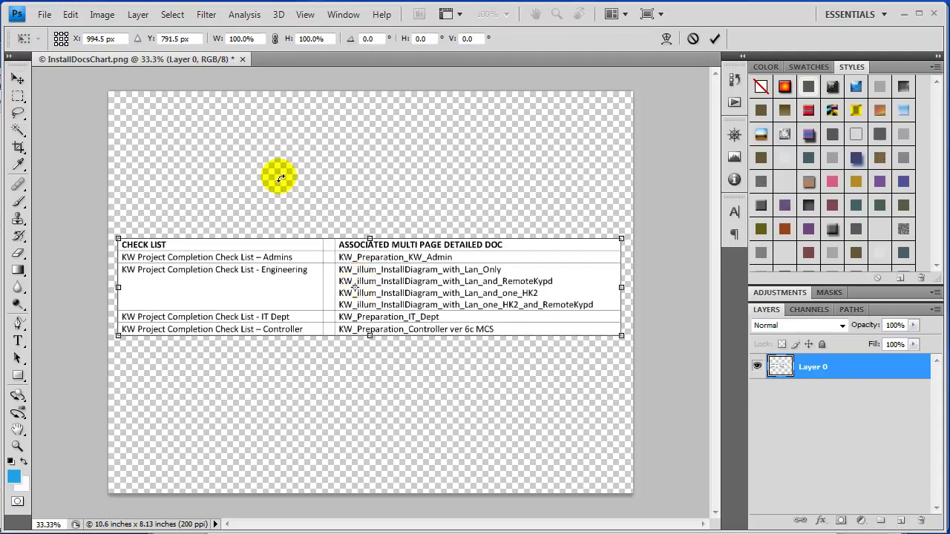
pyautogui.click(102, 15)
pyautogui.click(374, 184)
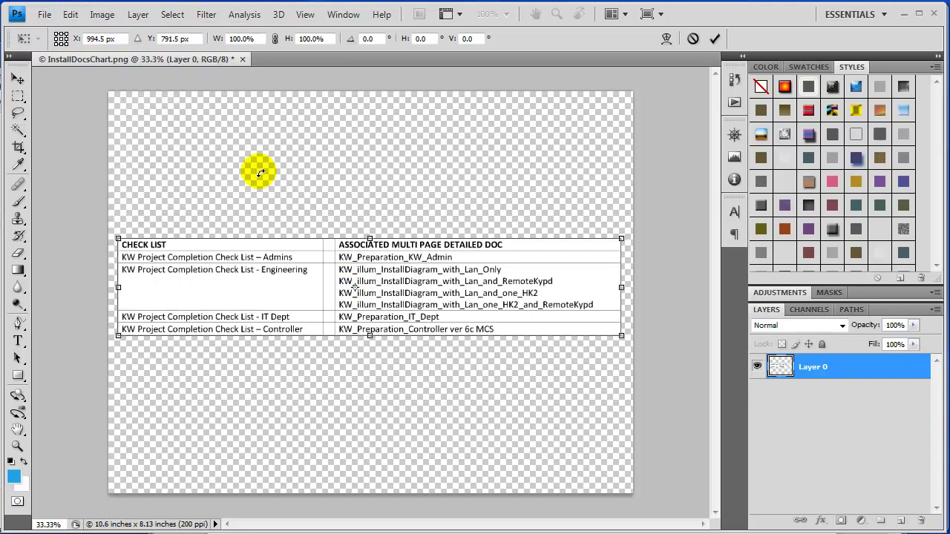
pyautogui.click(20, 79)
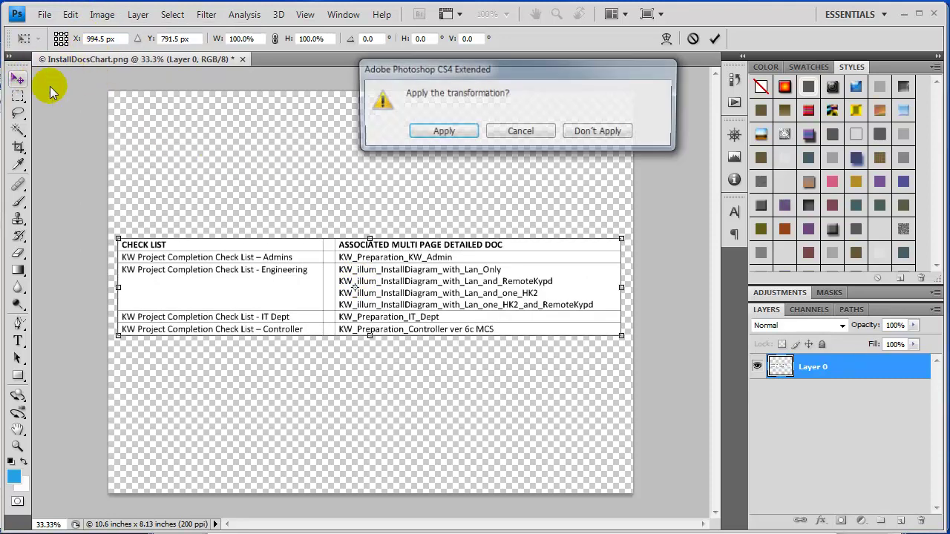
pyautogui.click(441, 133)
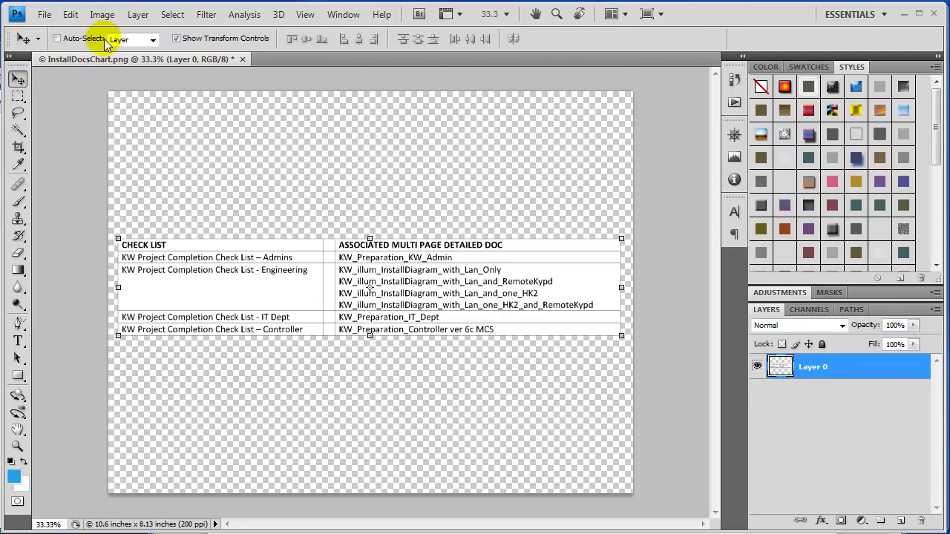
pyautogui.click(102, 15)
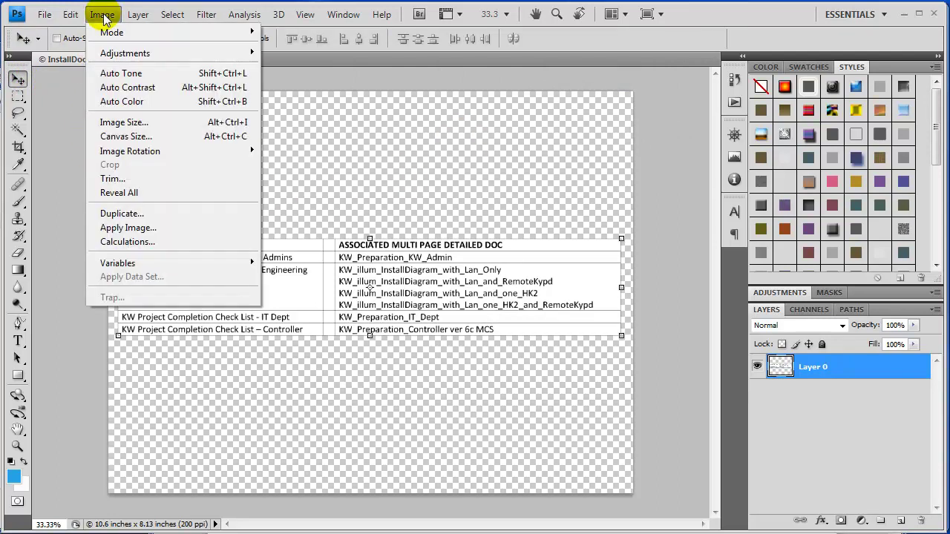
# - Set the canvas size to 10.2 × 2 inches and confirm it
pyautogui.click(124, 136)
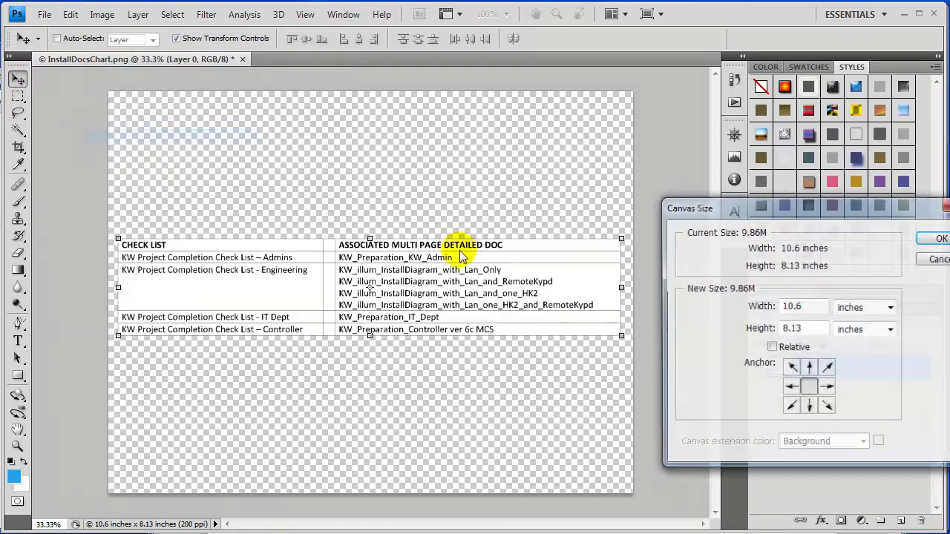
pyautogui.click(821, 307)
pyautogui.write('2')
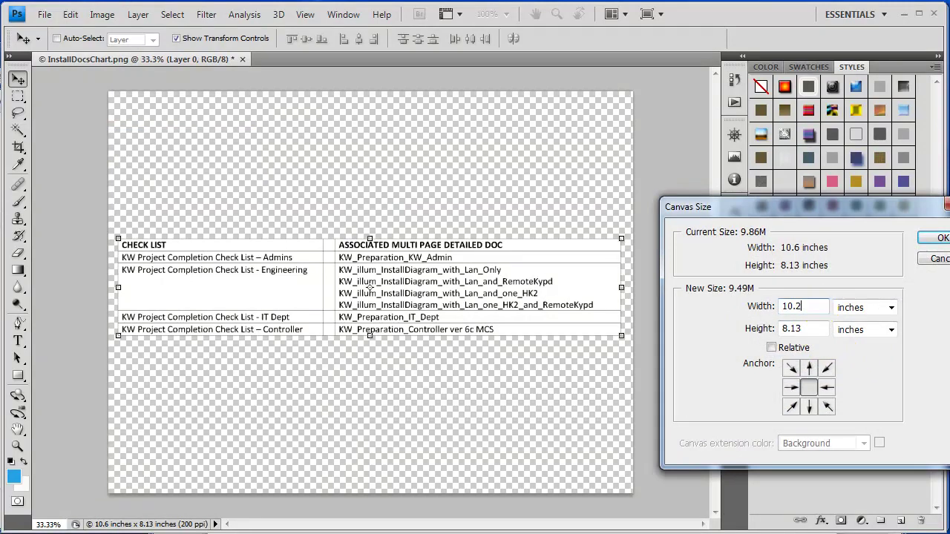
pyautogui.moveTo(822, 332); pyautogui.dragTo(745, 331)
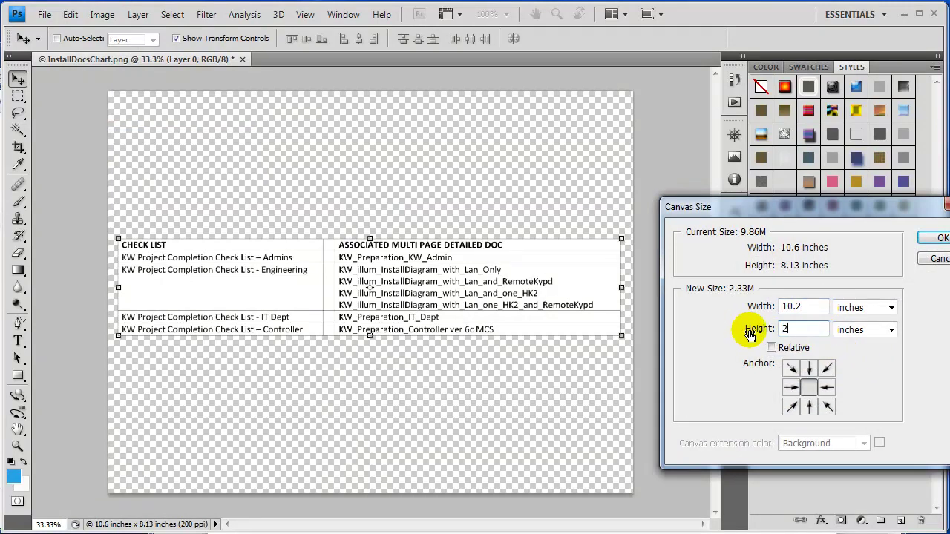
pyautogui.moveTo(930, 214); pyautogui.dragTo(875, 211)
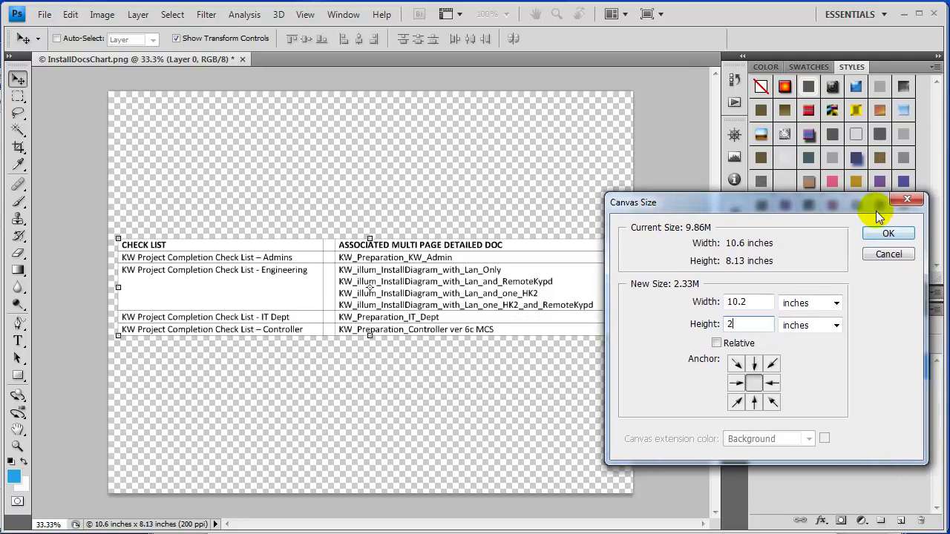
pyautogui.click(890, 234)
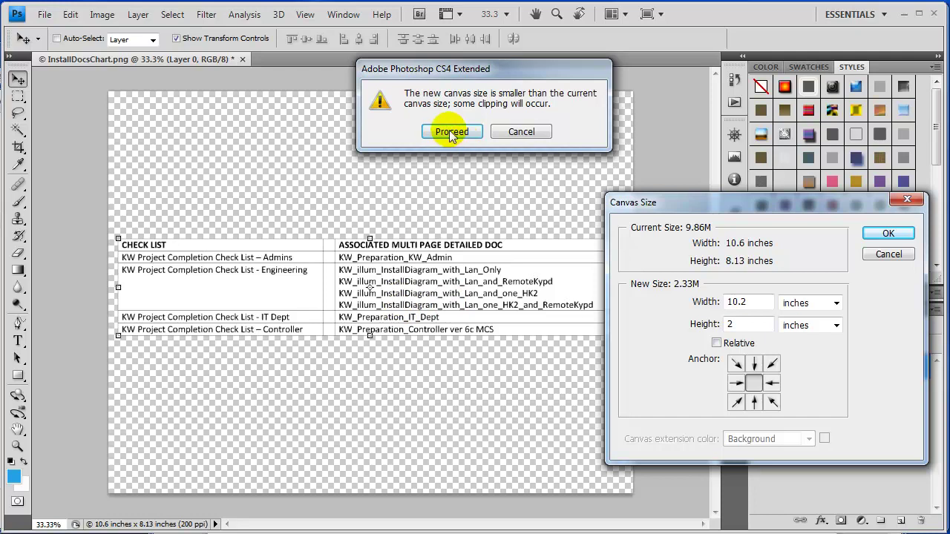
# - Accept the clipping warning and nudge Layer 0 slightly down to fit the cropped canvas
pyautogui.click(450, 133)
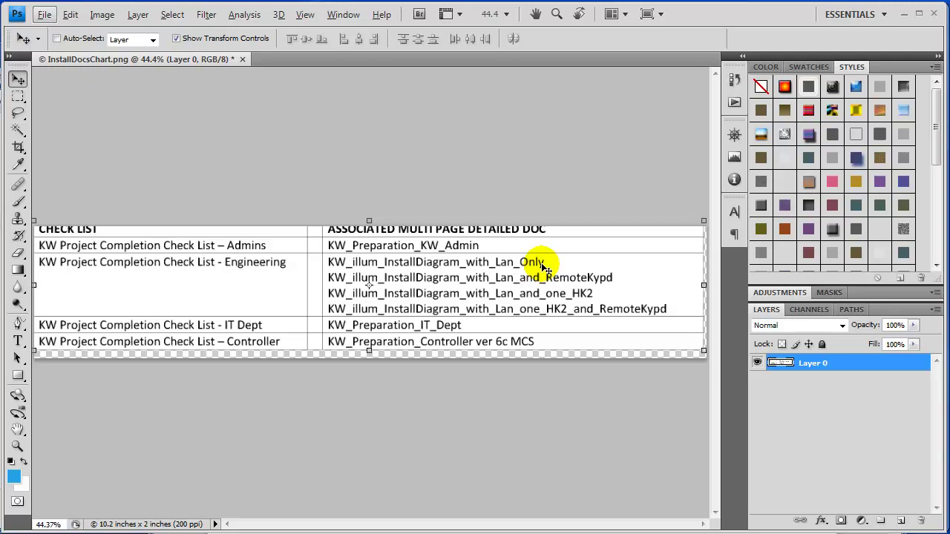
pyautogui.moveTo(540, 262); pyautogui.dragTo(545, 269)
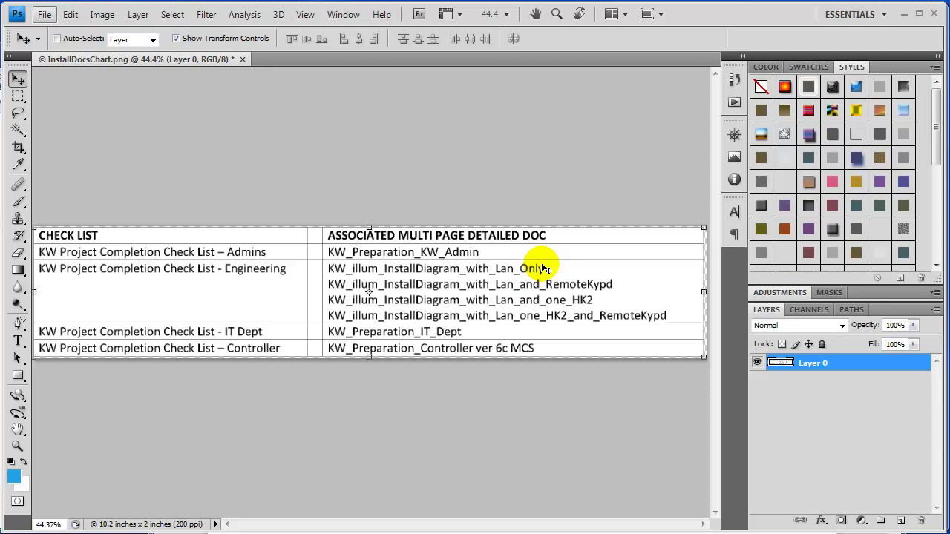
pyautogui.moveTo(546, 269); pyautogui.dragTo(547, 269)
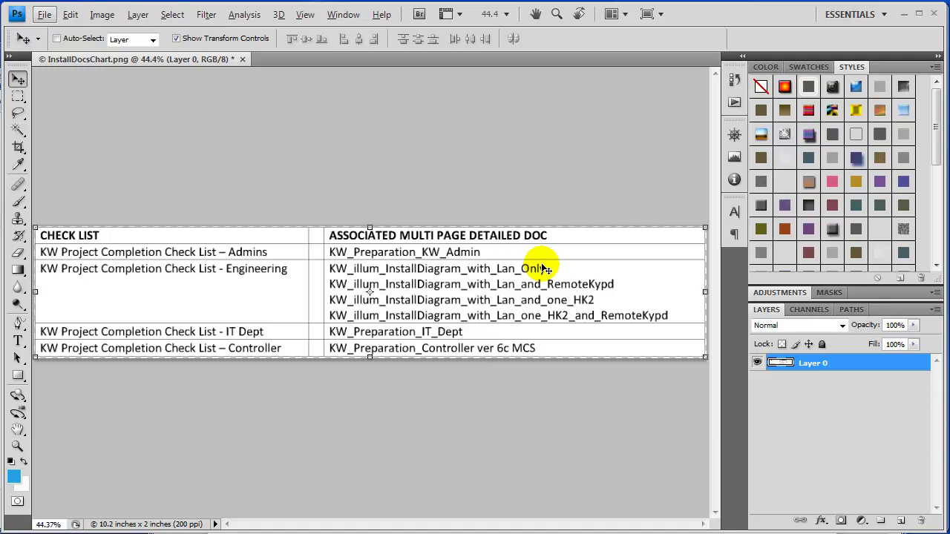
# - Export a transparent PNG-8 as InstallDocsChart_trans.png in graphics, replacing the old copy
pyautogui.click(44, 15)
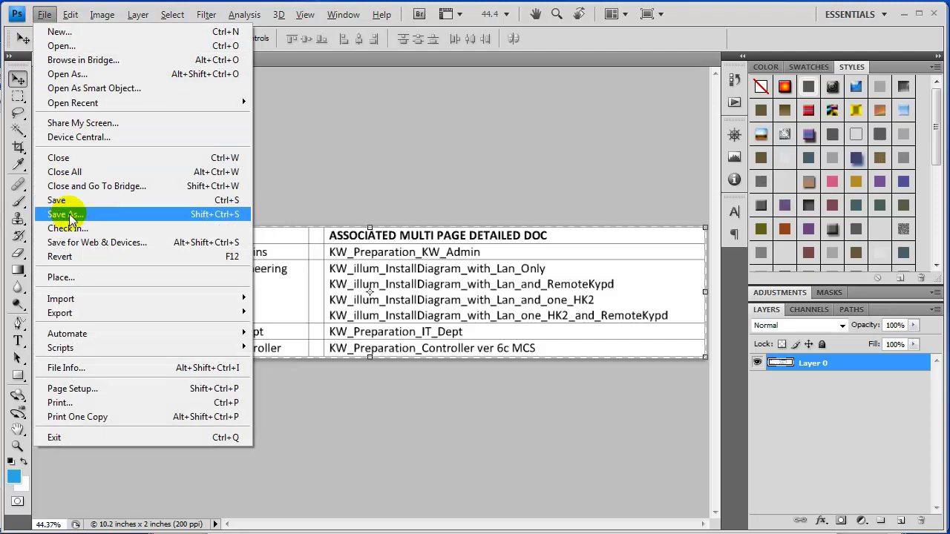
pyautogui.click(130, 245)
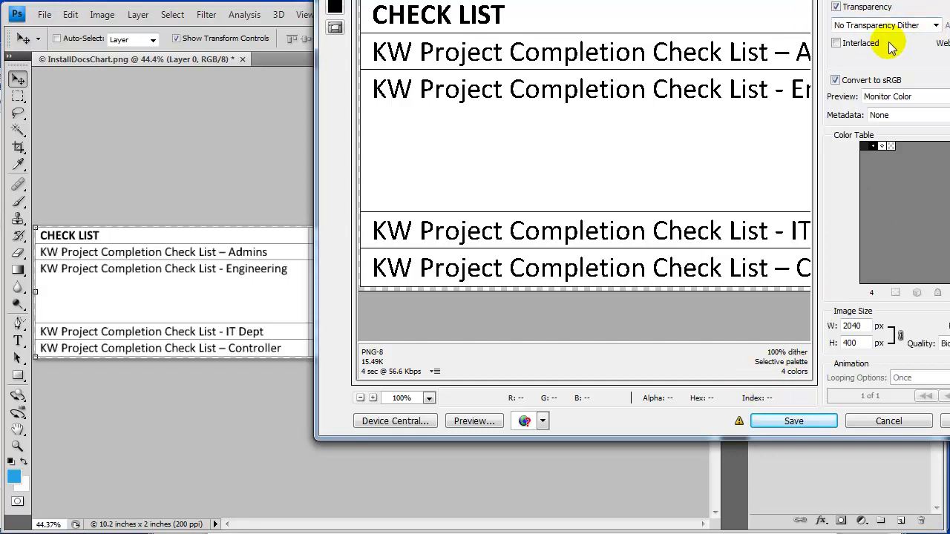
pyautogui.click(793, 421)
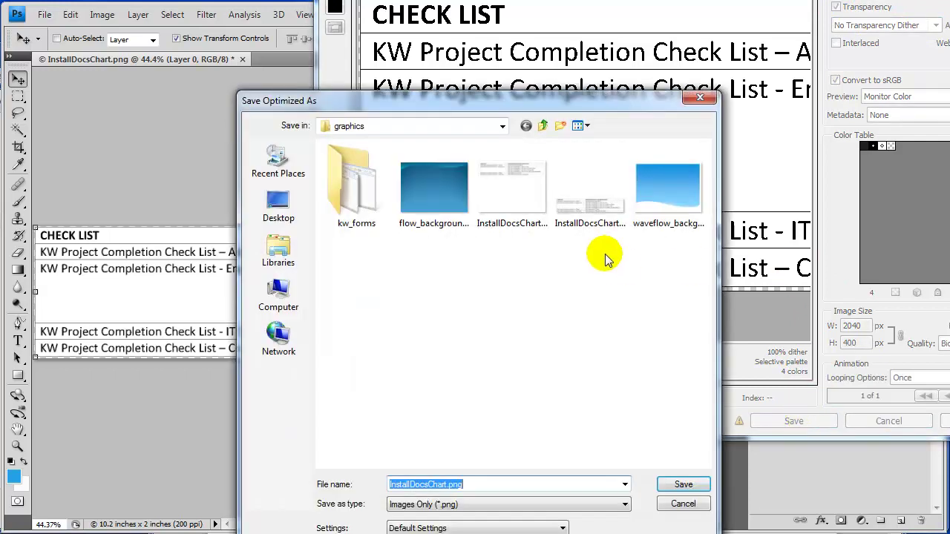
pyautogui.click(591, 196)
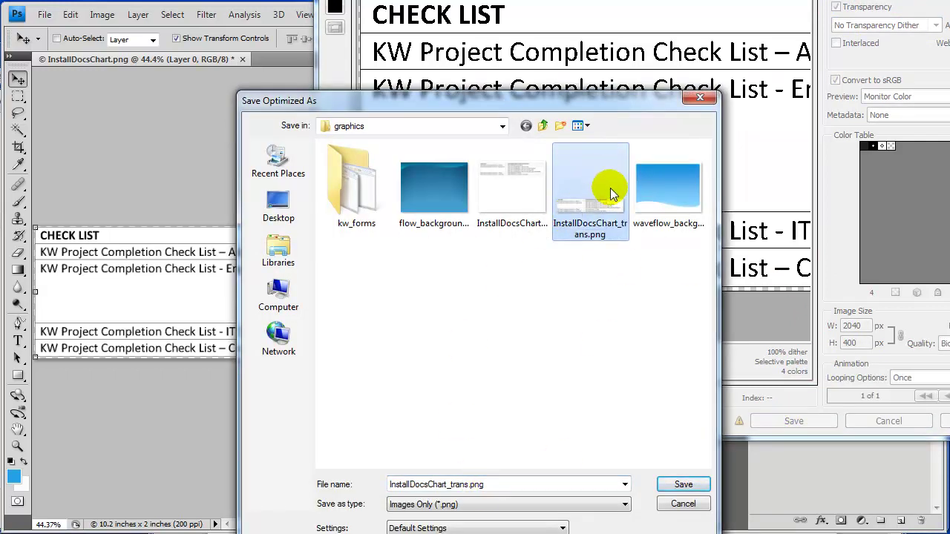
pyautogui.doubleClick(497, 484)
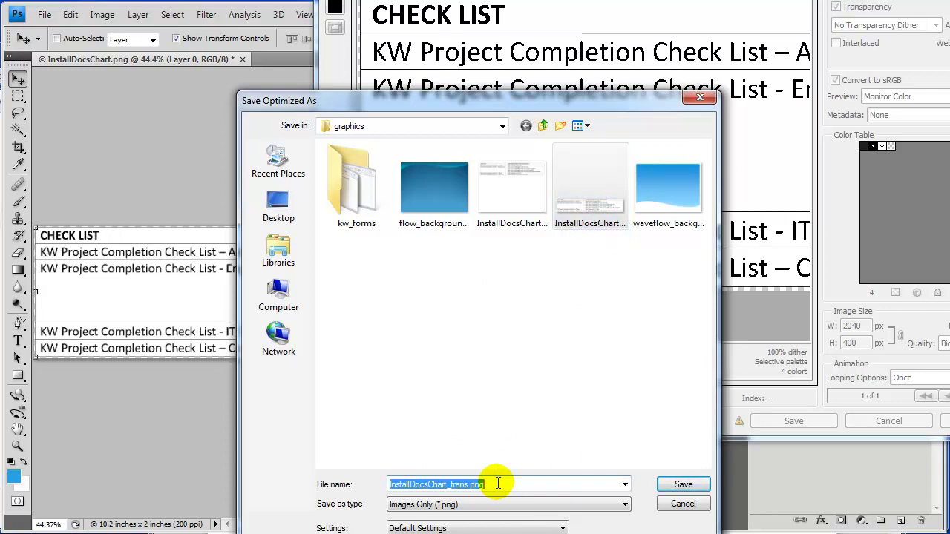
pyautogui.click(538, 486)
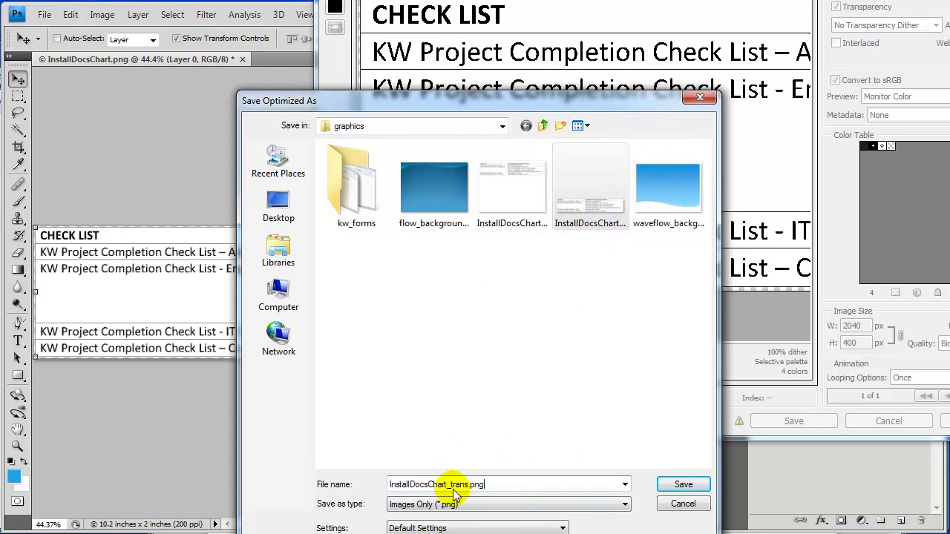
pyautogui.click(692, 484)
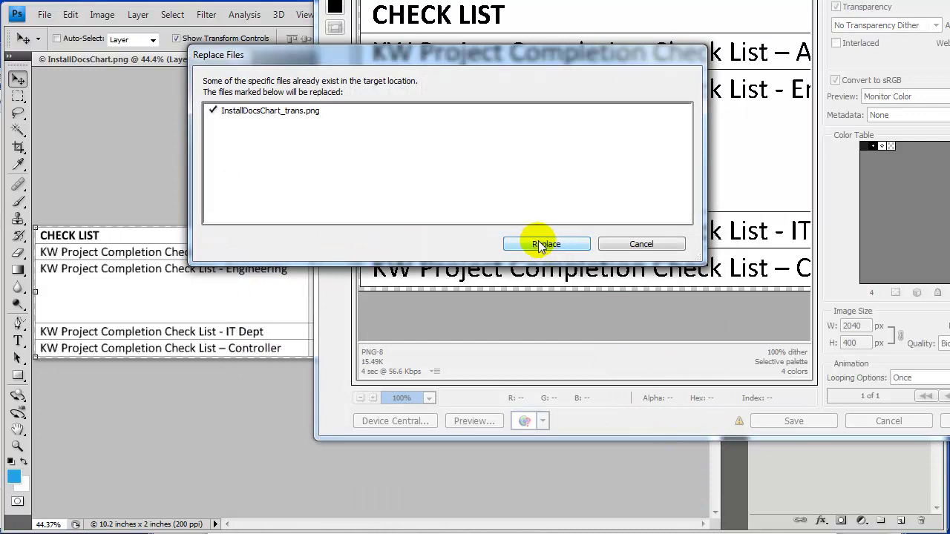
pyautogui.click(545, 244)
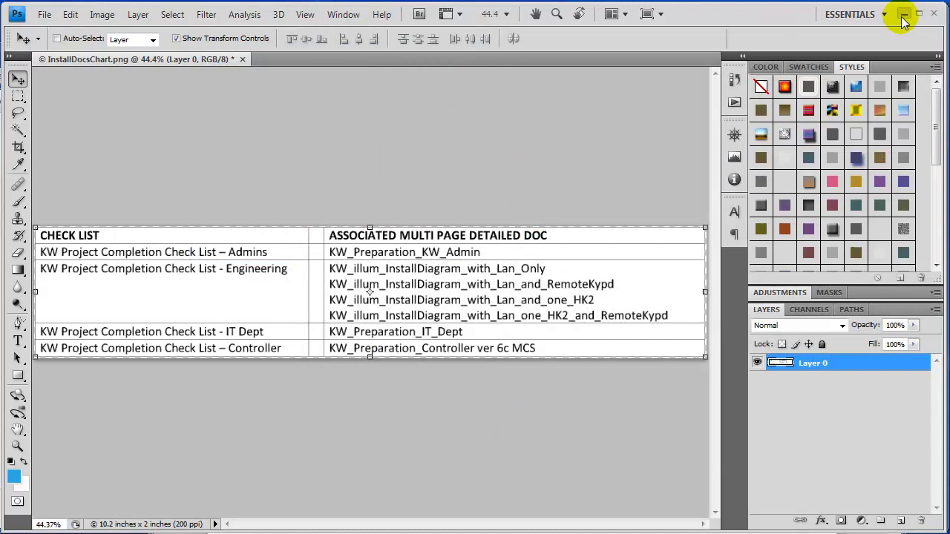
# - Minimize Photoshop and Word, then preview the 2040 x 400 InstallDocsChart_trans.png and close the viewer
pyautogui.click(904, 13)
pyautogui.click(835, 14)
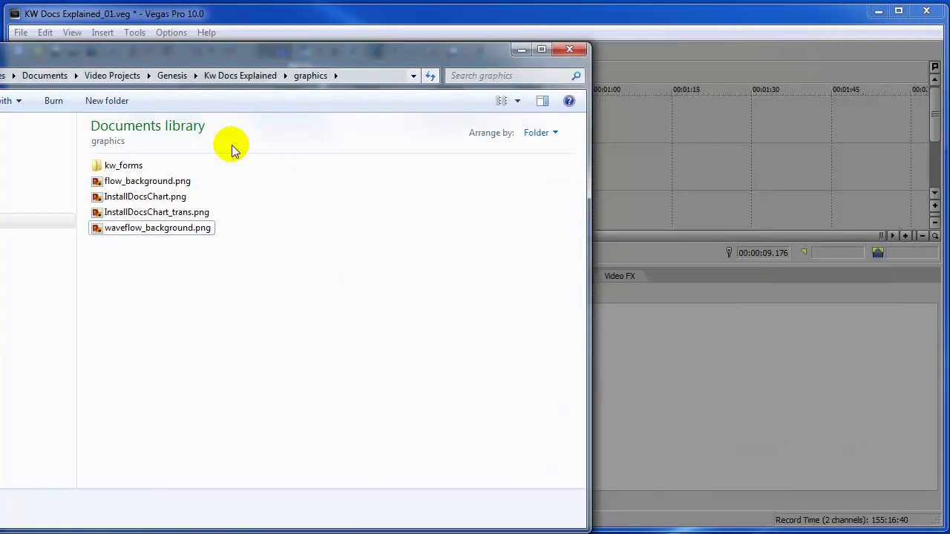
pyautogui.click(161, 213)
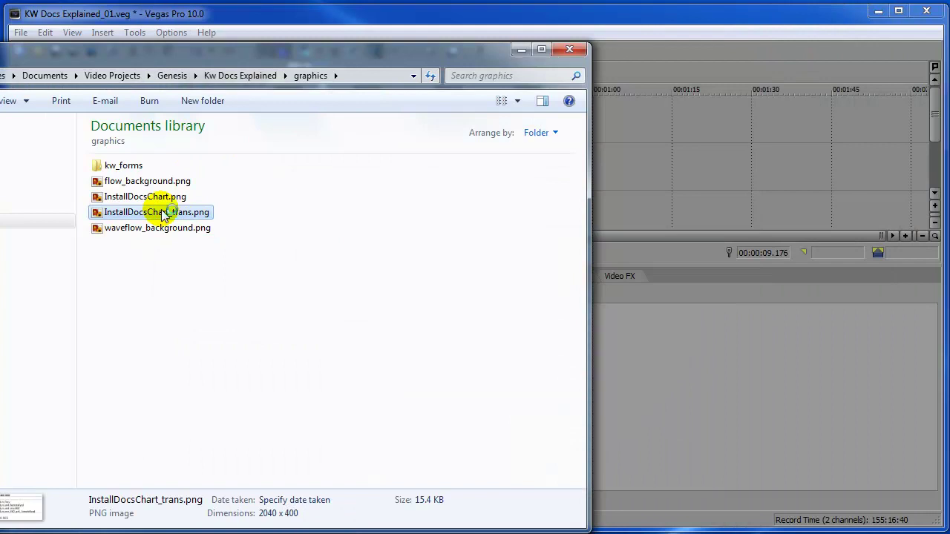
pyautogui.doubleClick(163, 214)
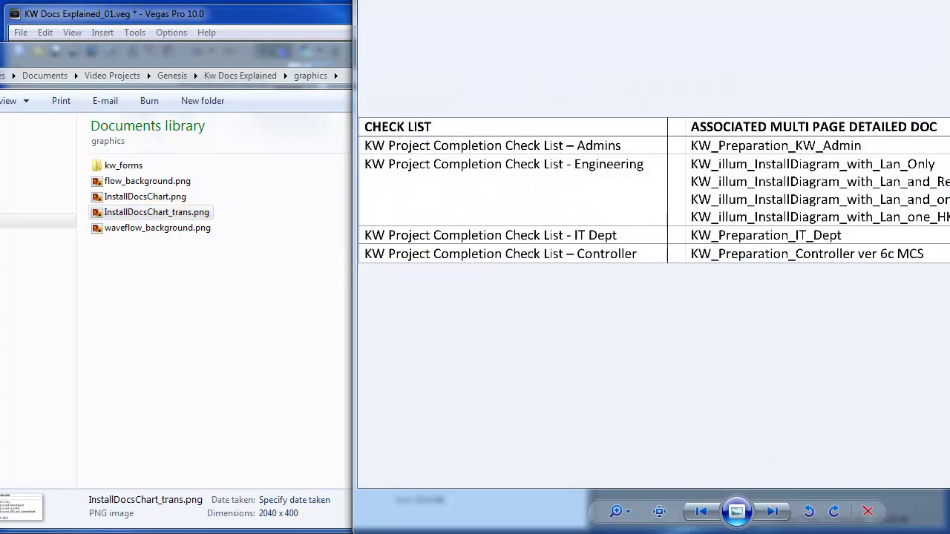
pyautogui.press('super+Left')
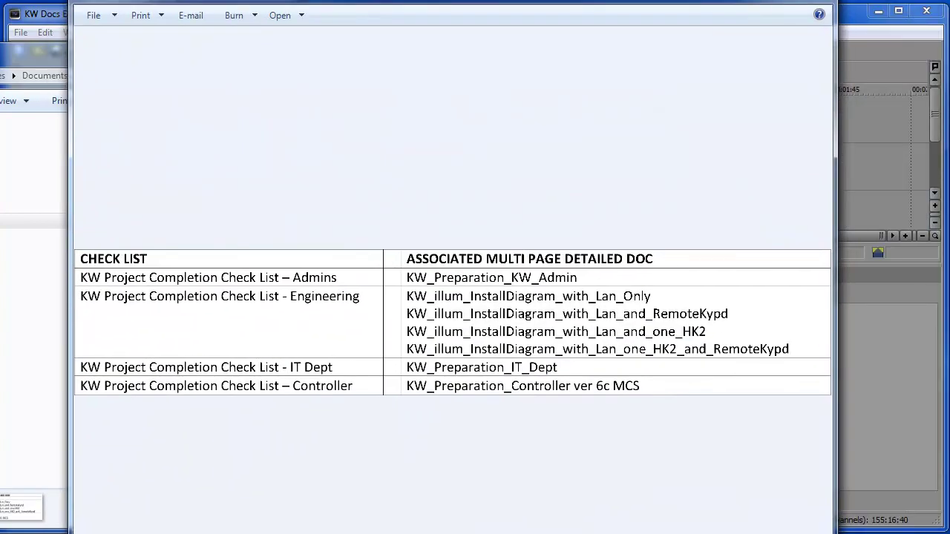
pyautogui.hotkey('alt', 'F4')
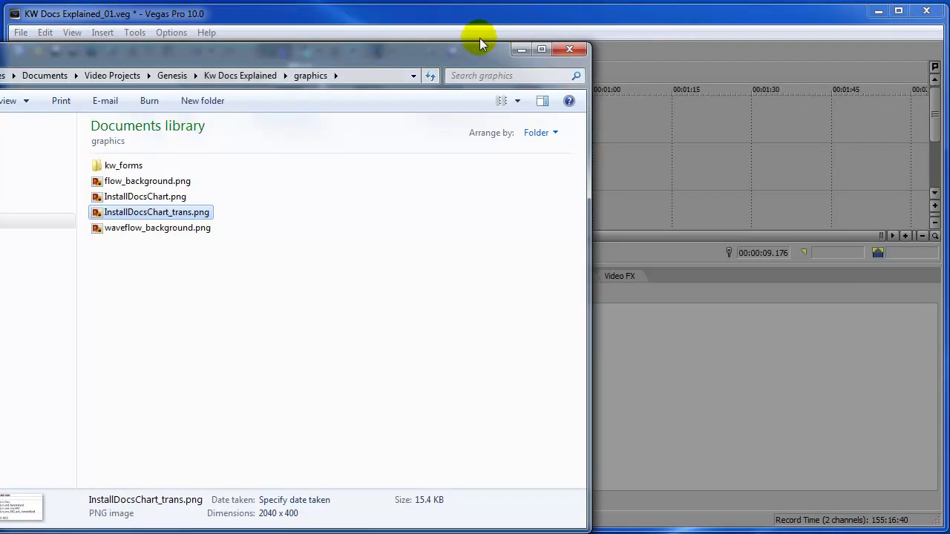
# - Drop InstallDocsChart_trans.png onto track 1 and enlarge the Video Preview over the blue background
pyautogui.moveTo(456, 56); pyautogui.dragTo(452, 253)
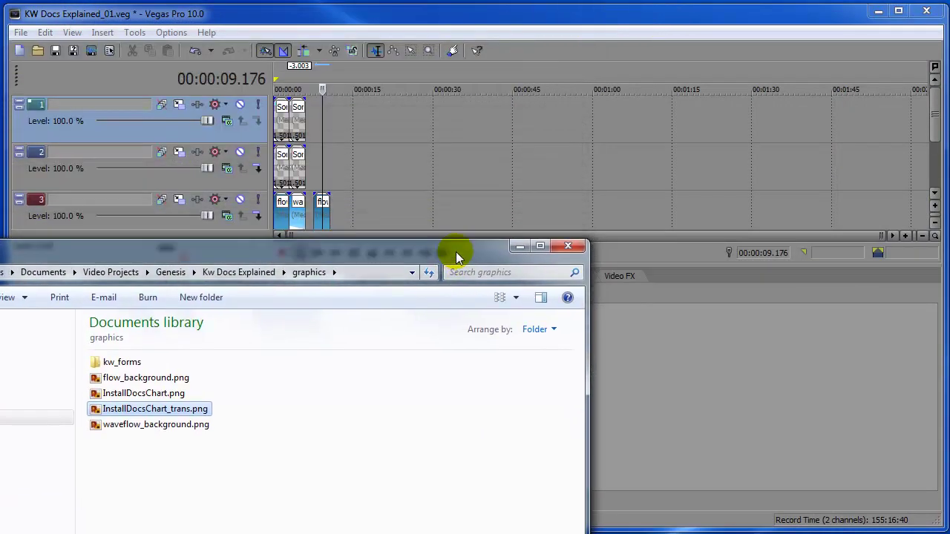
pyautogui.moveTo(144, 408); pyautogui.dragTo(323, 120)
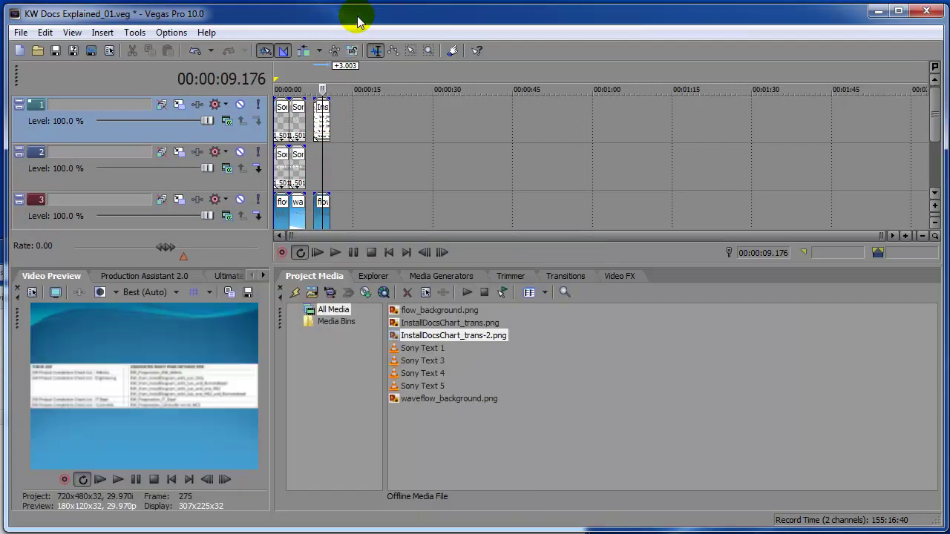
pyautogui.click(357, 15)
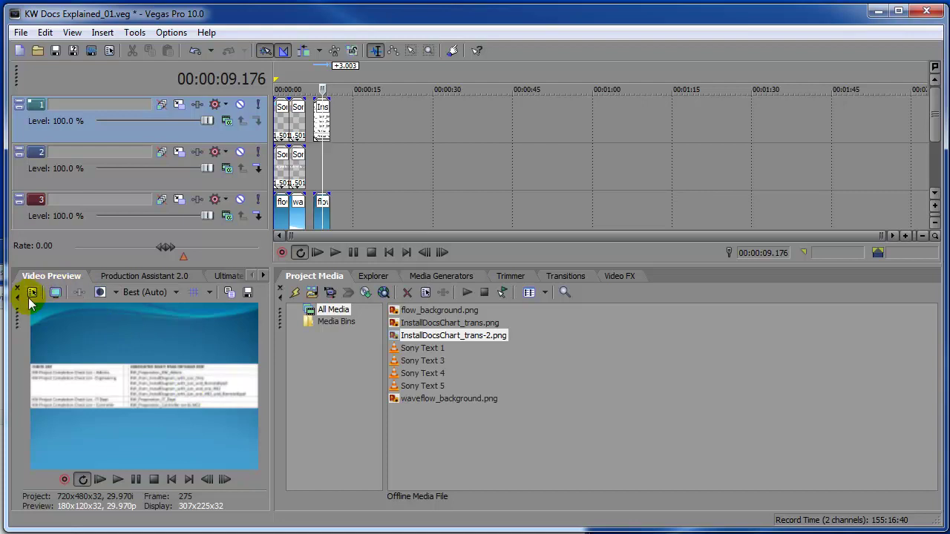
pyautogui.moveTo(19, 320); pyautogui.dragTo(21, 68)
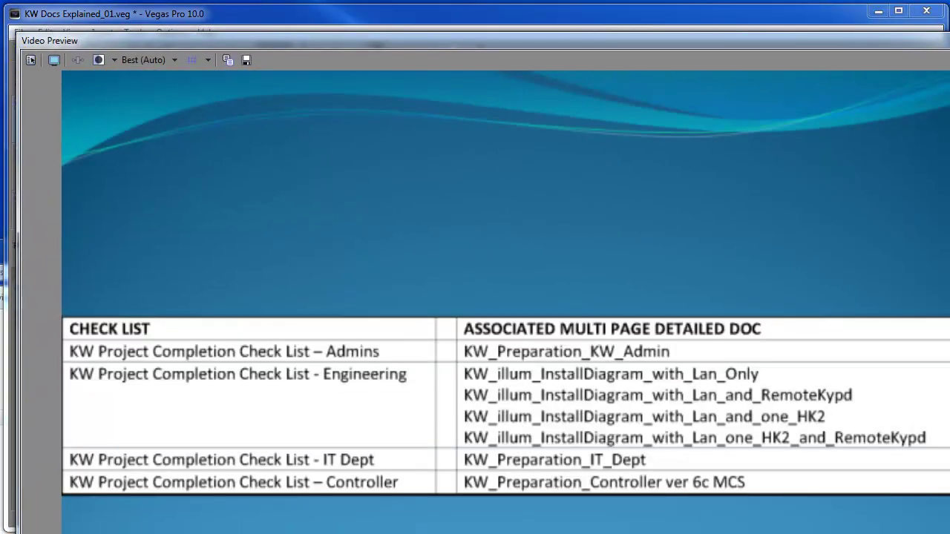
pyautogui.moveTo(949, 248); pyautogui.dragTo(926, 248)
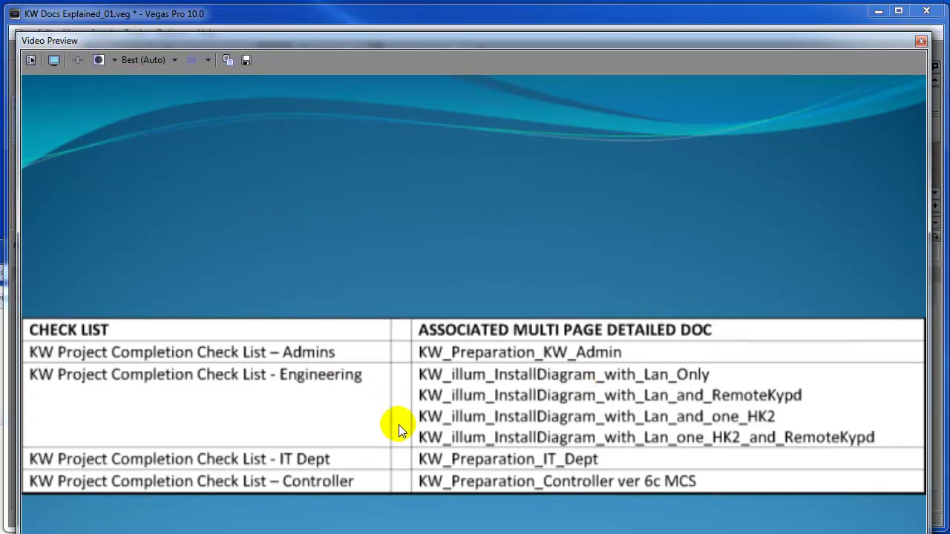